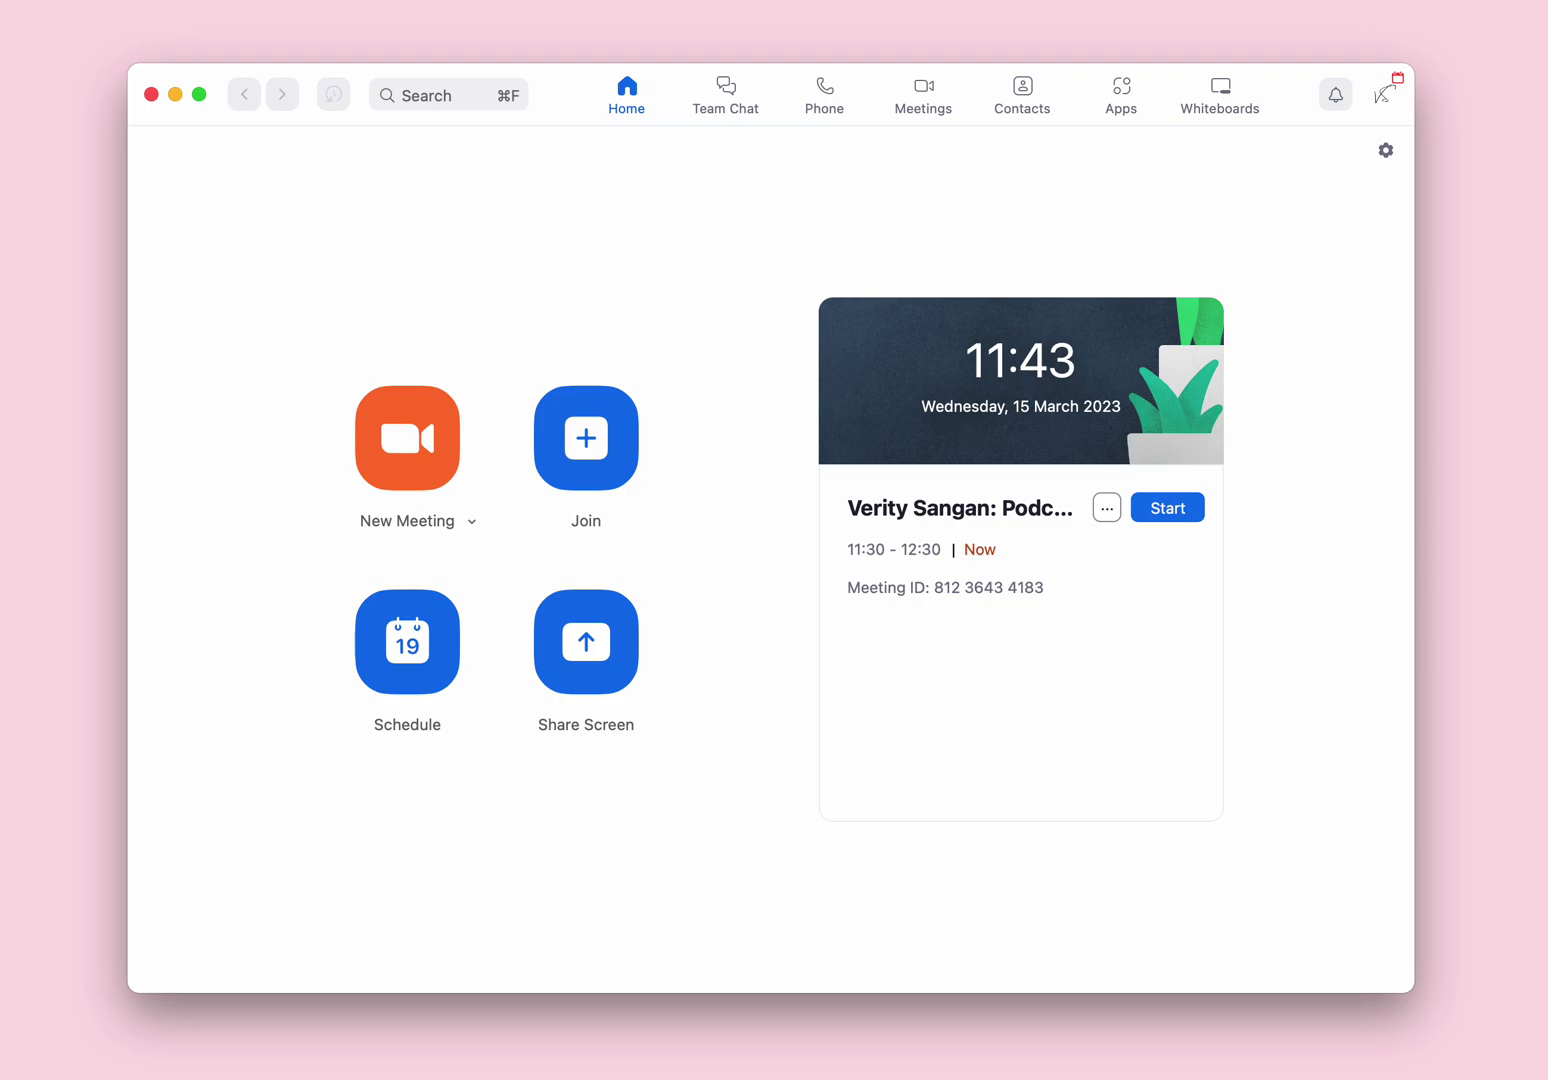
Start the scheduled podcast meeting and drag its window wide across the screen
left_click(1173, 511)
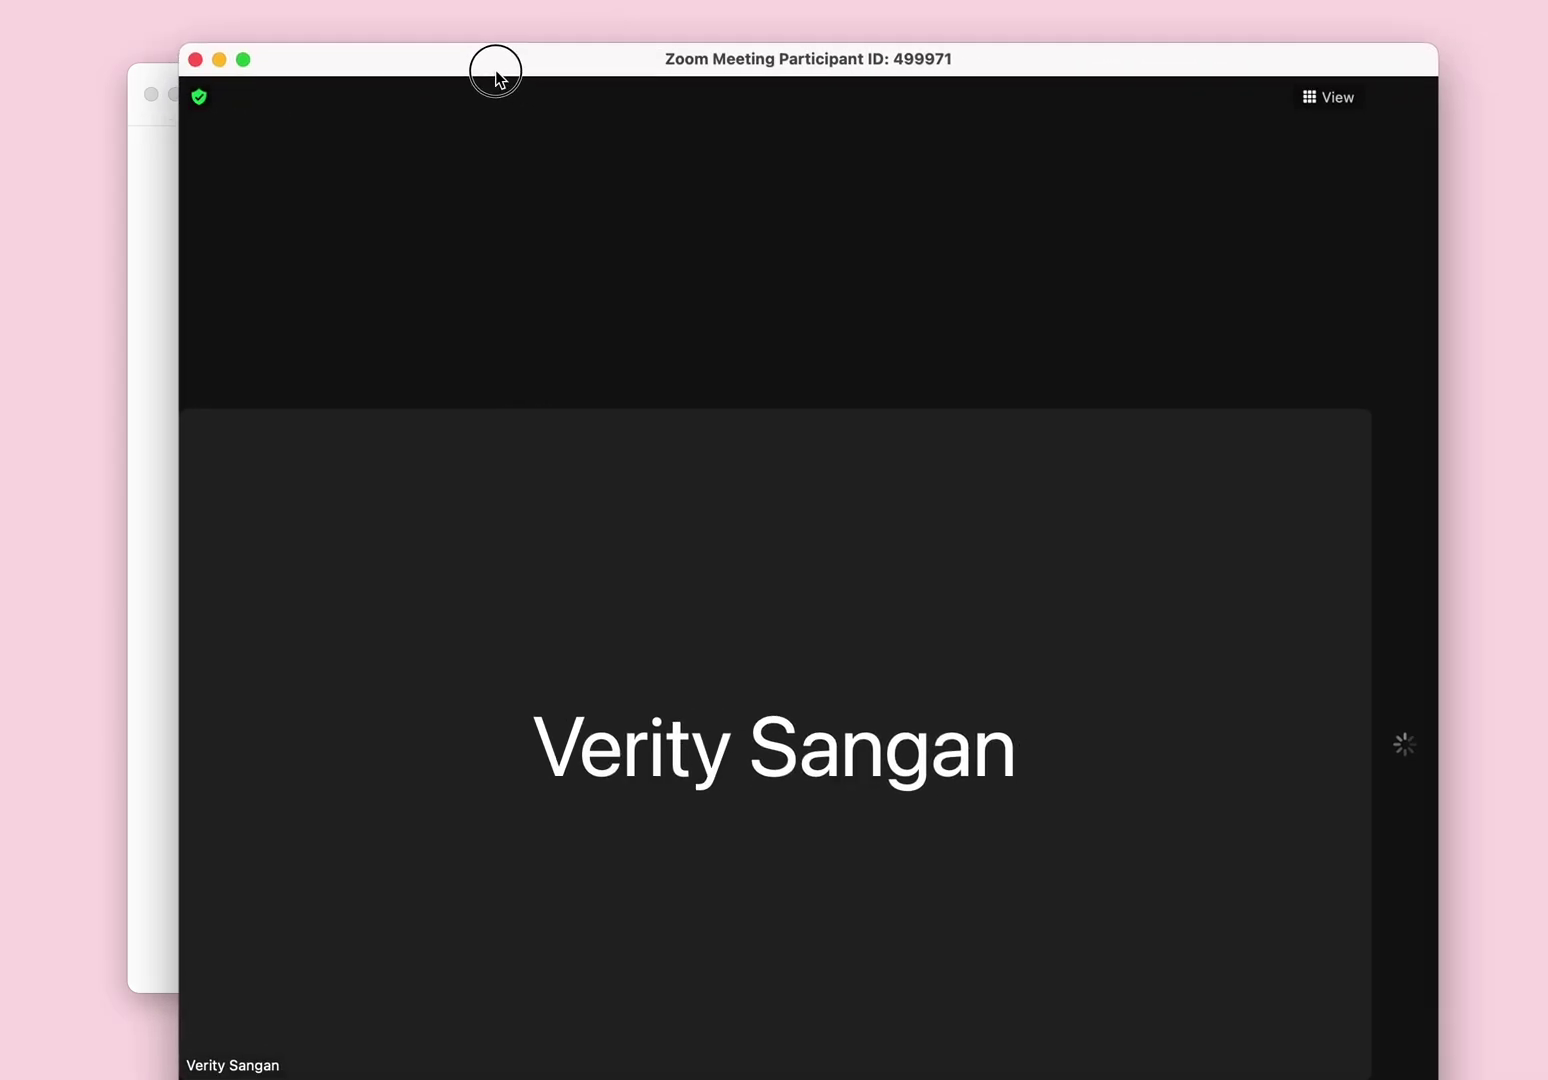
left_click_drag(496, 73, 345, 48)
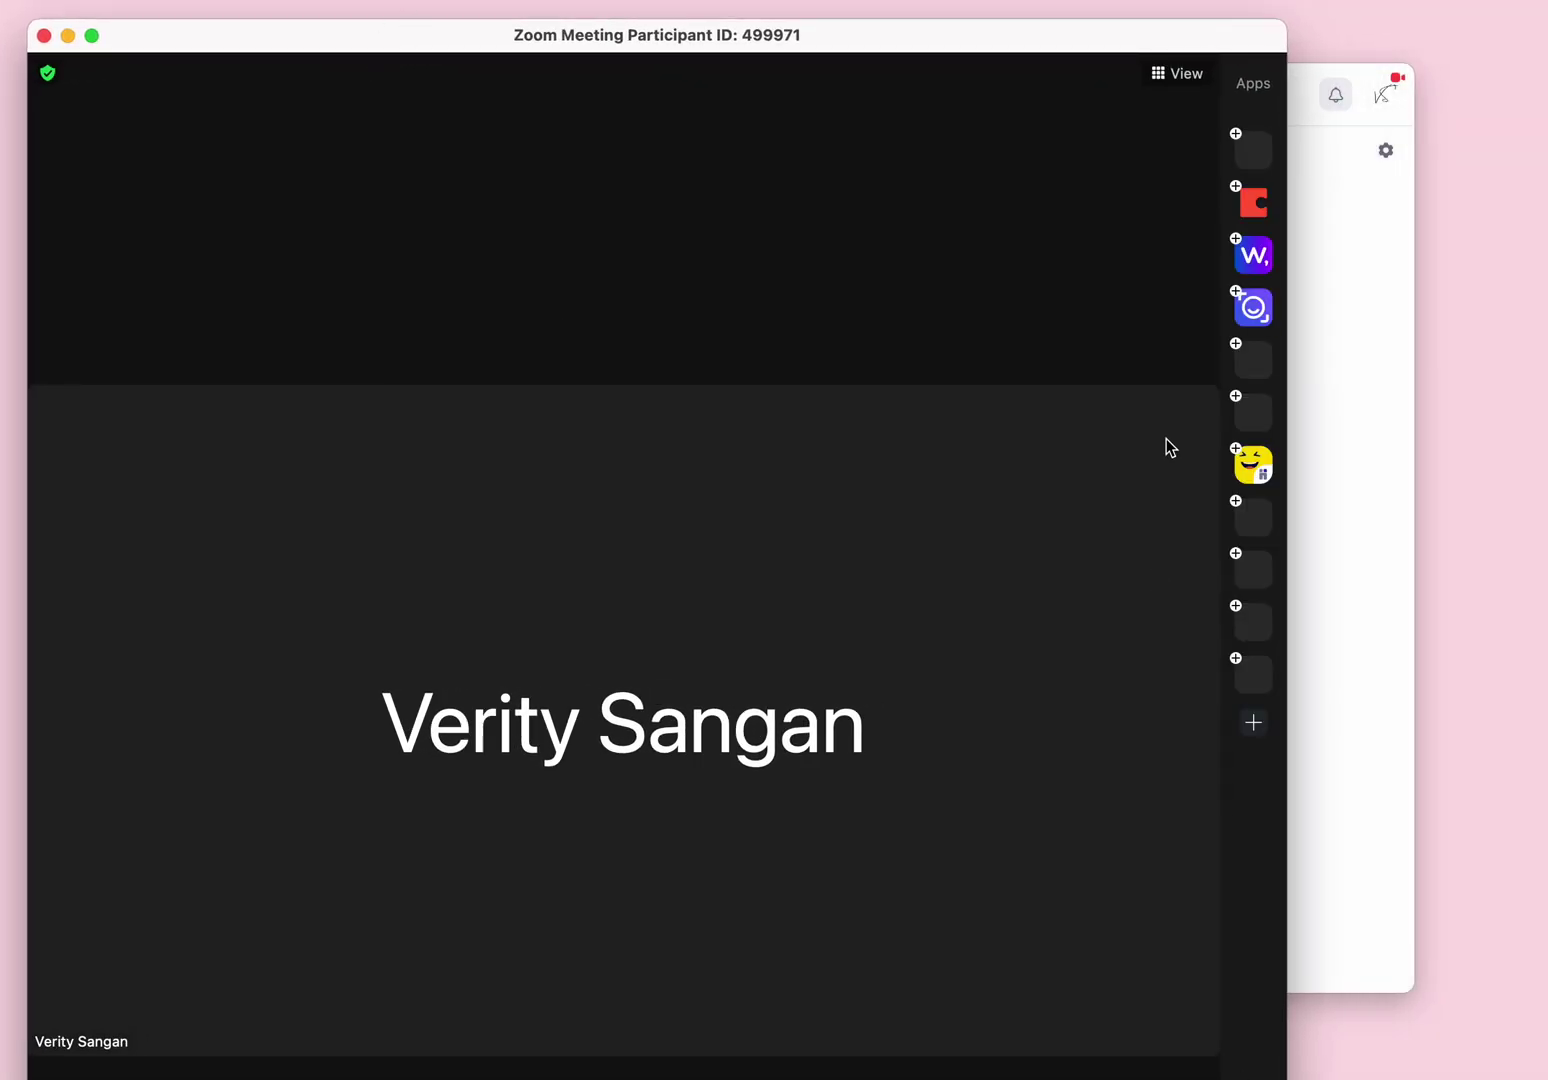
left_click(1270, 34)
left_click_drag(833, 470, 802, 56)
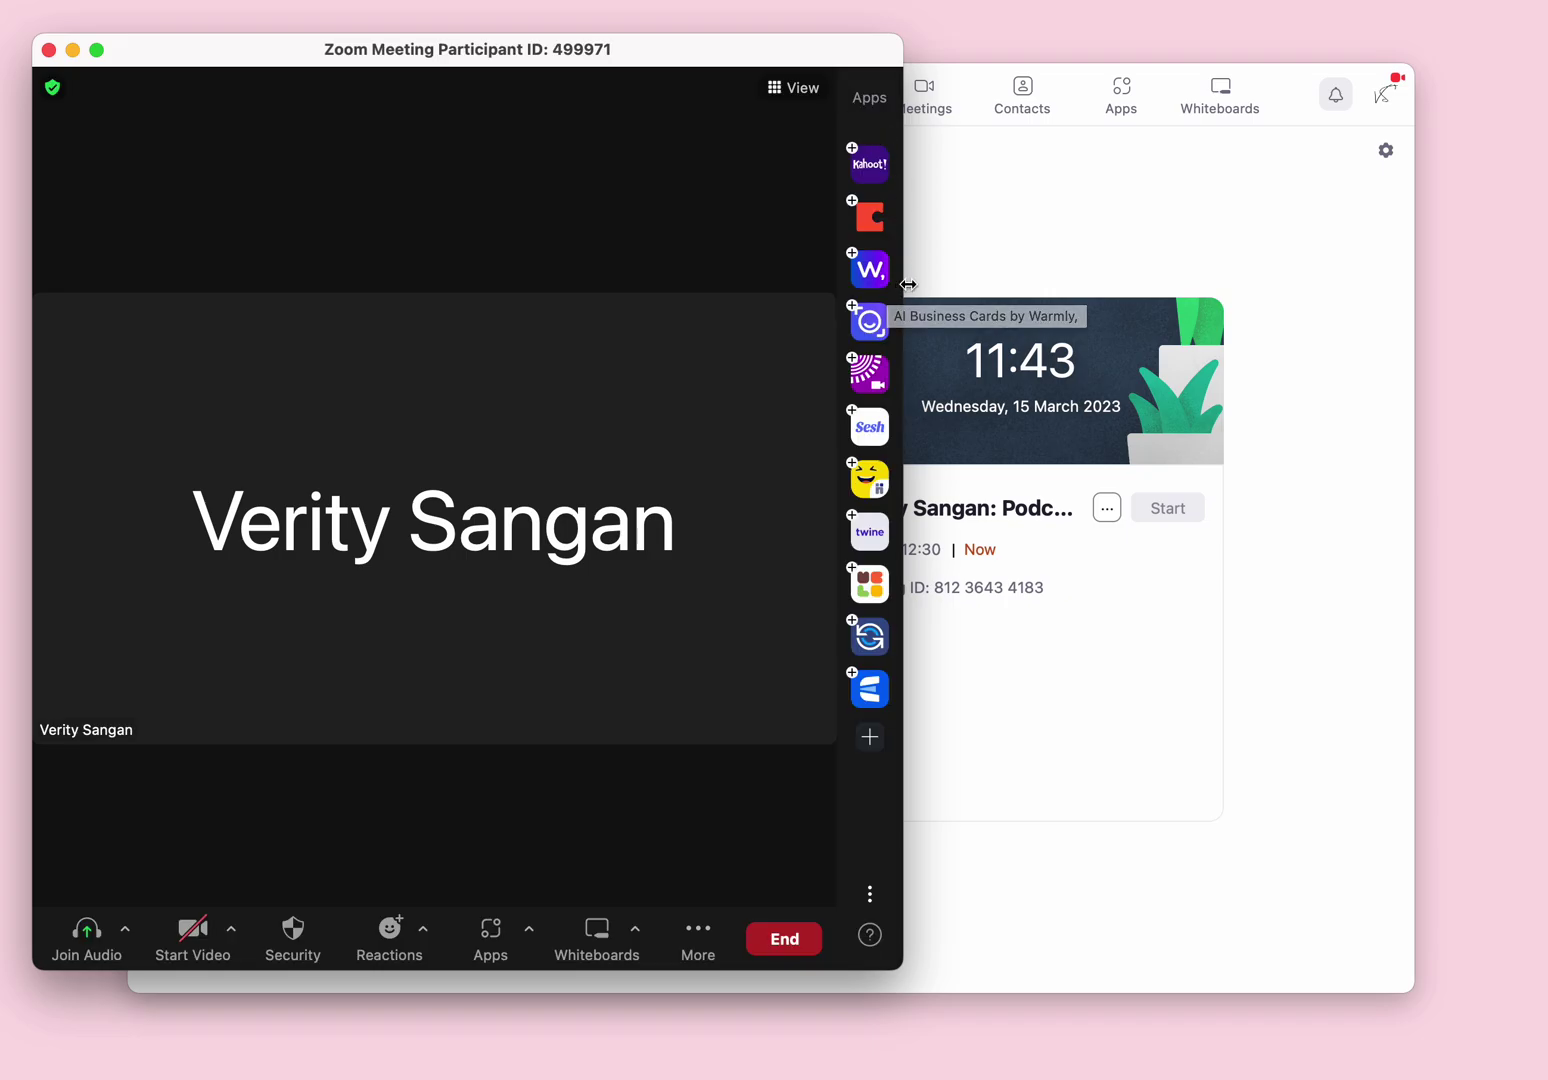
left_click_drag(902, 304, 1503, 309)
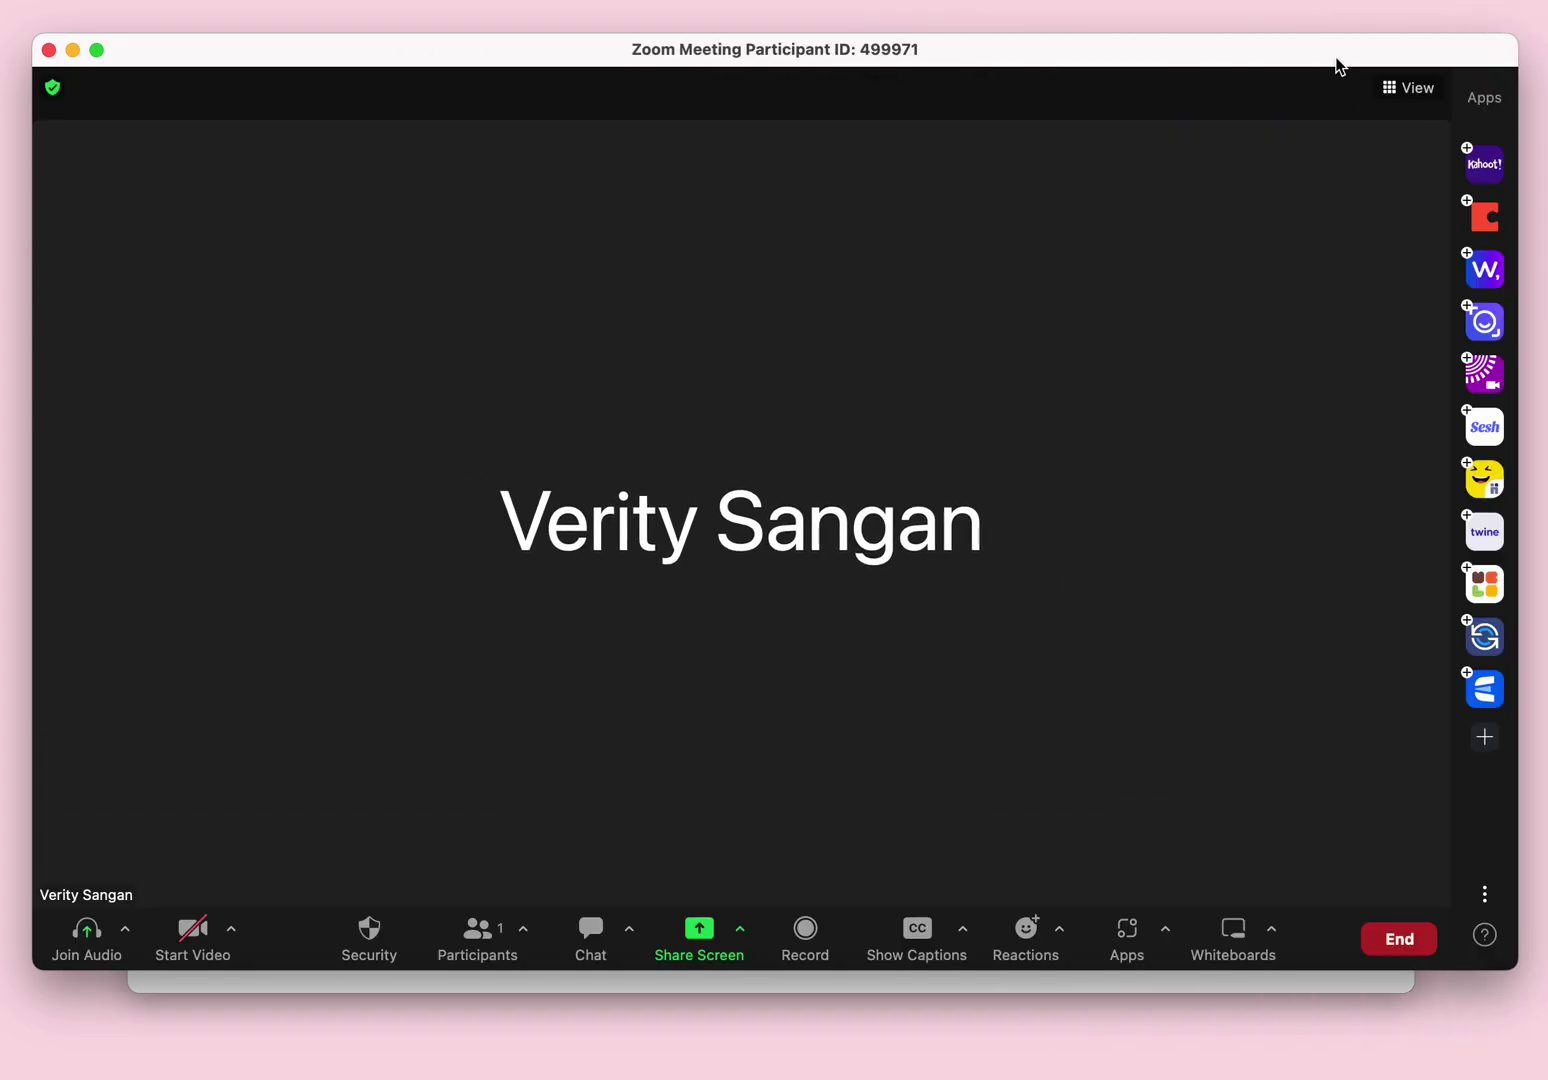
left_click_drag(1334, 54, 1344, 75)
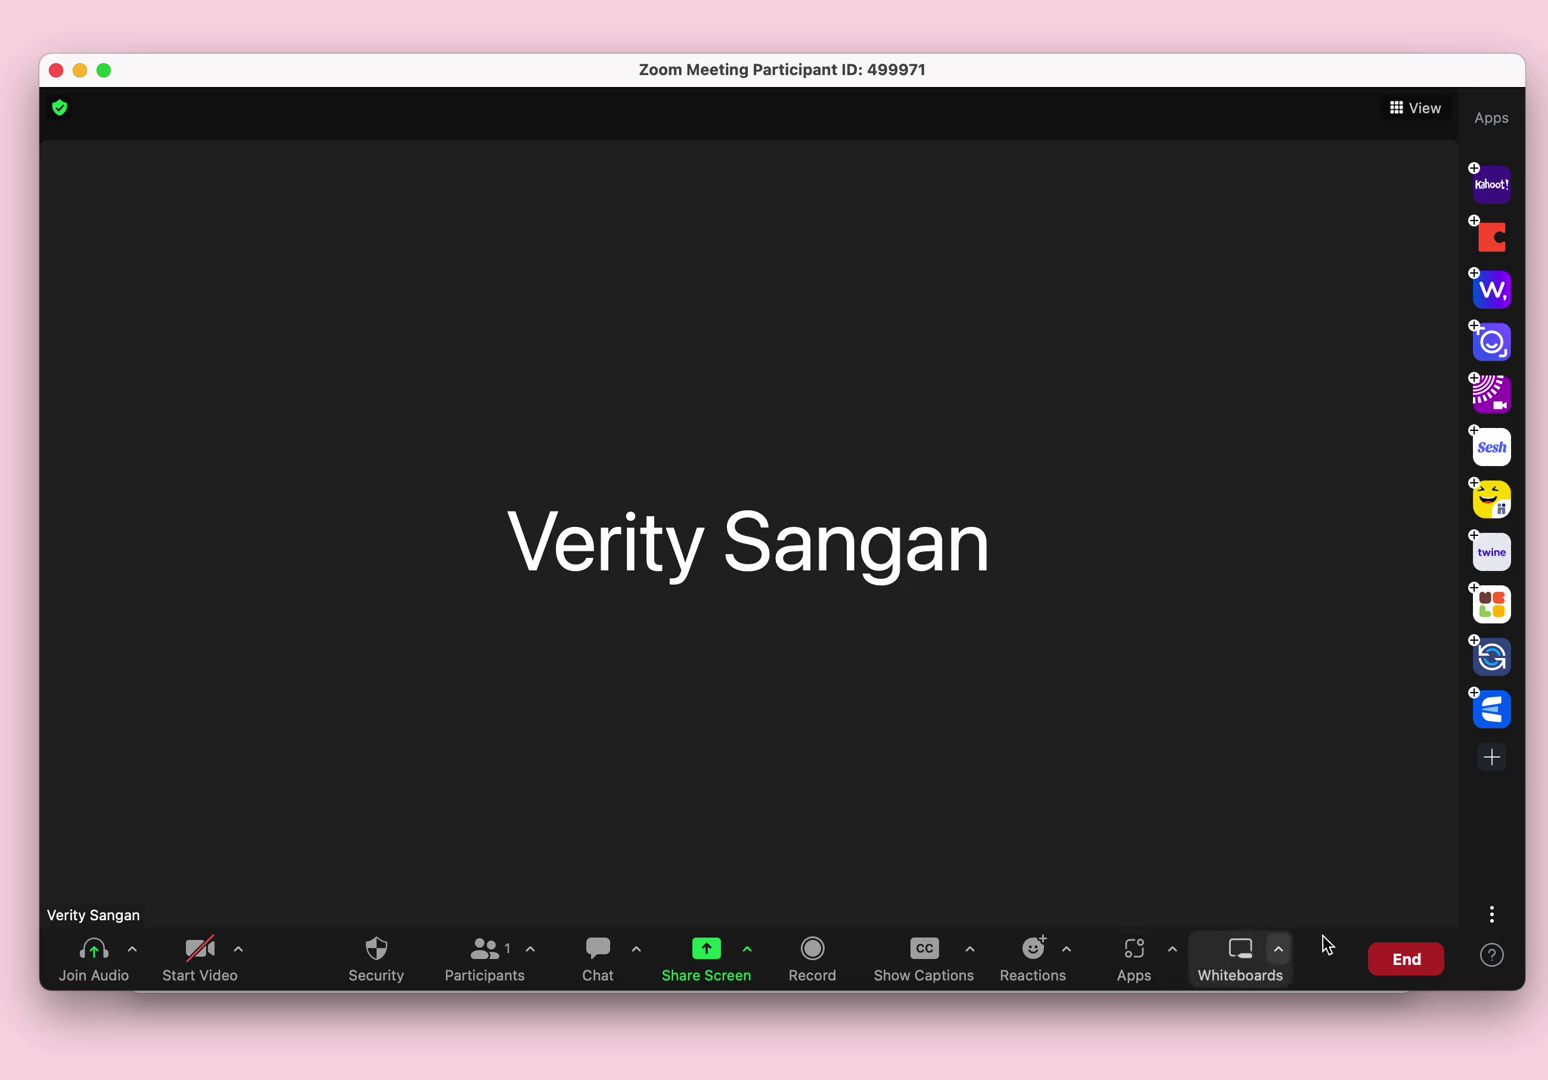
Turn on the camera, then reposition the meeting window and bring it back into focus
left_click(195, 954)
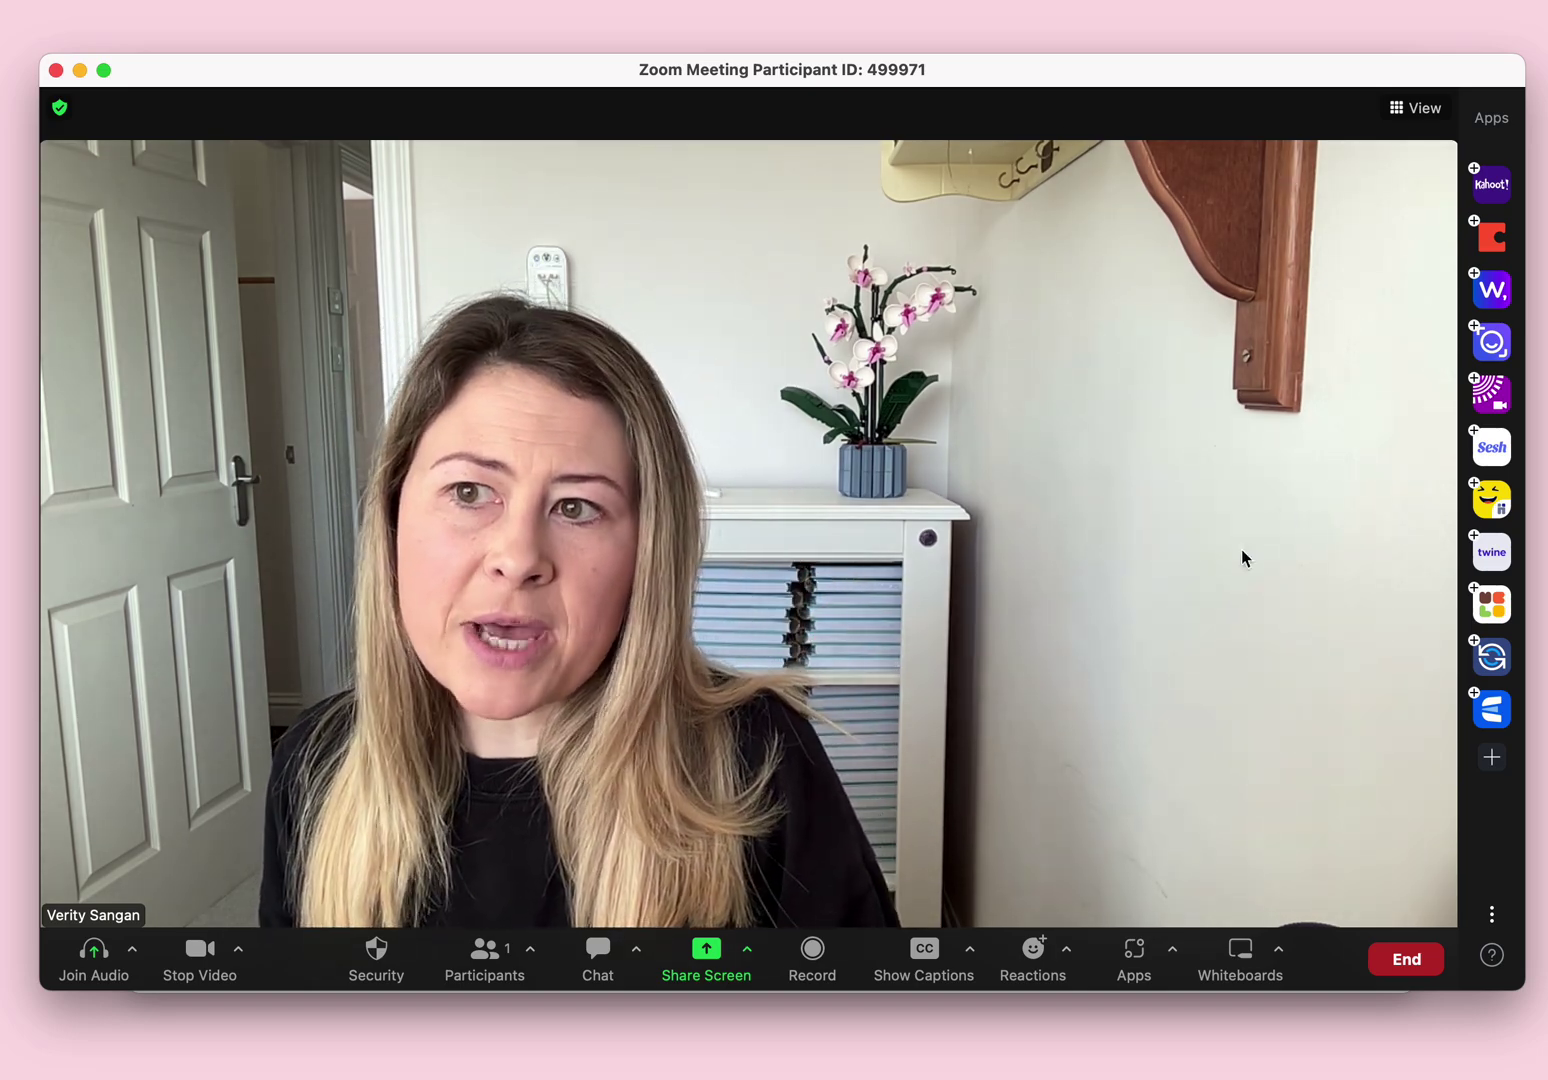
mouse_move(1004, 77)
left_mouse_down()
mouse_move(973, 112)
mouse_move(990, 97)
left_mouse_up()
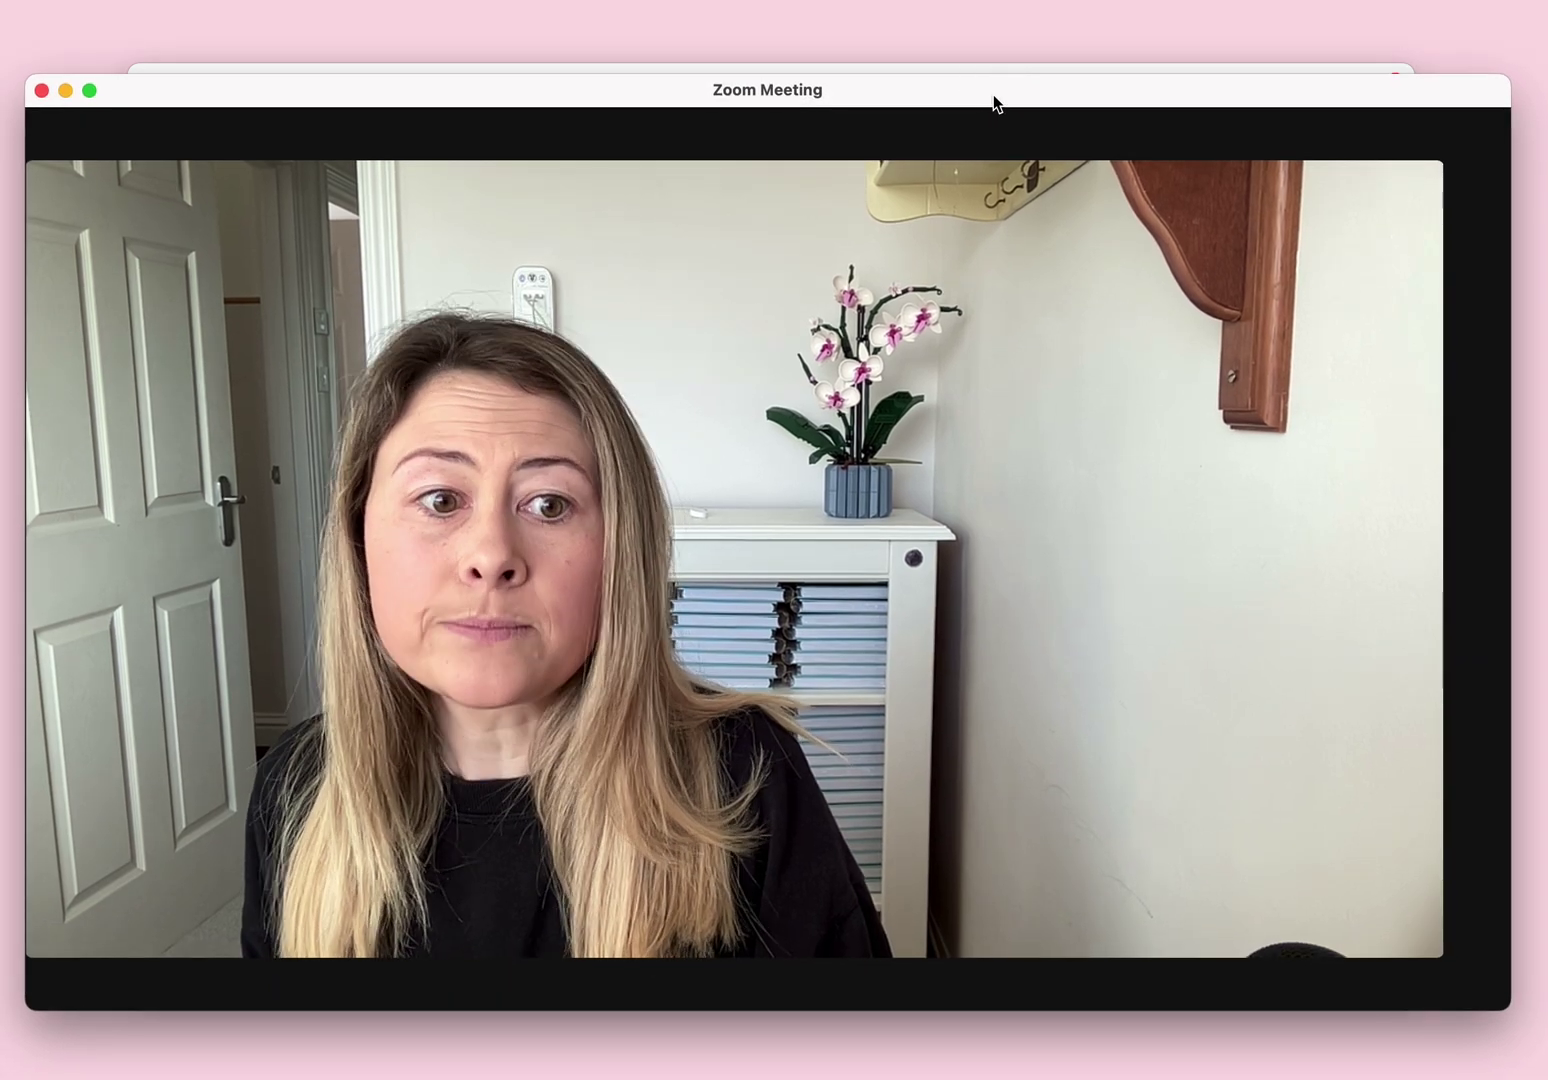
left_click(934, 26)
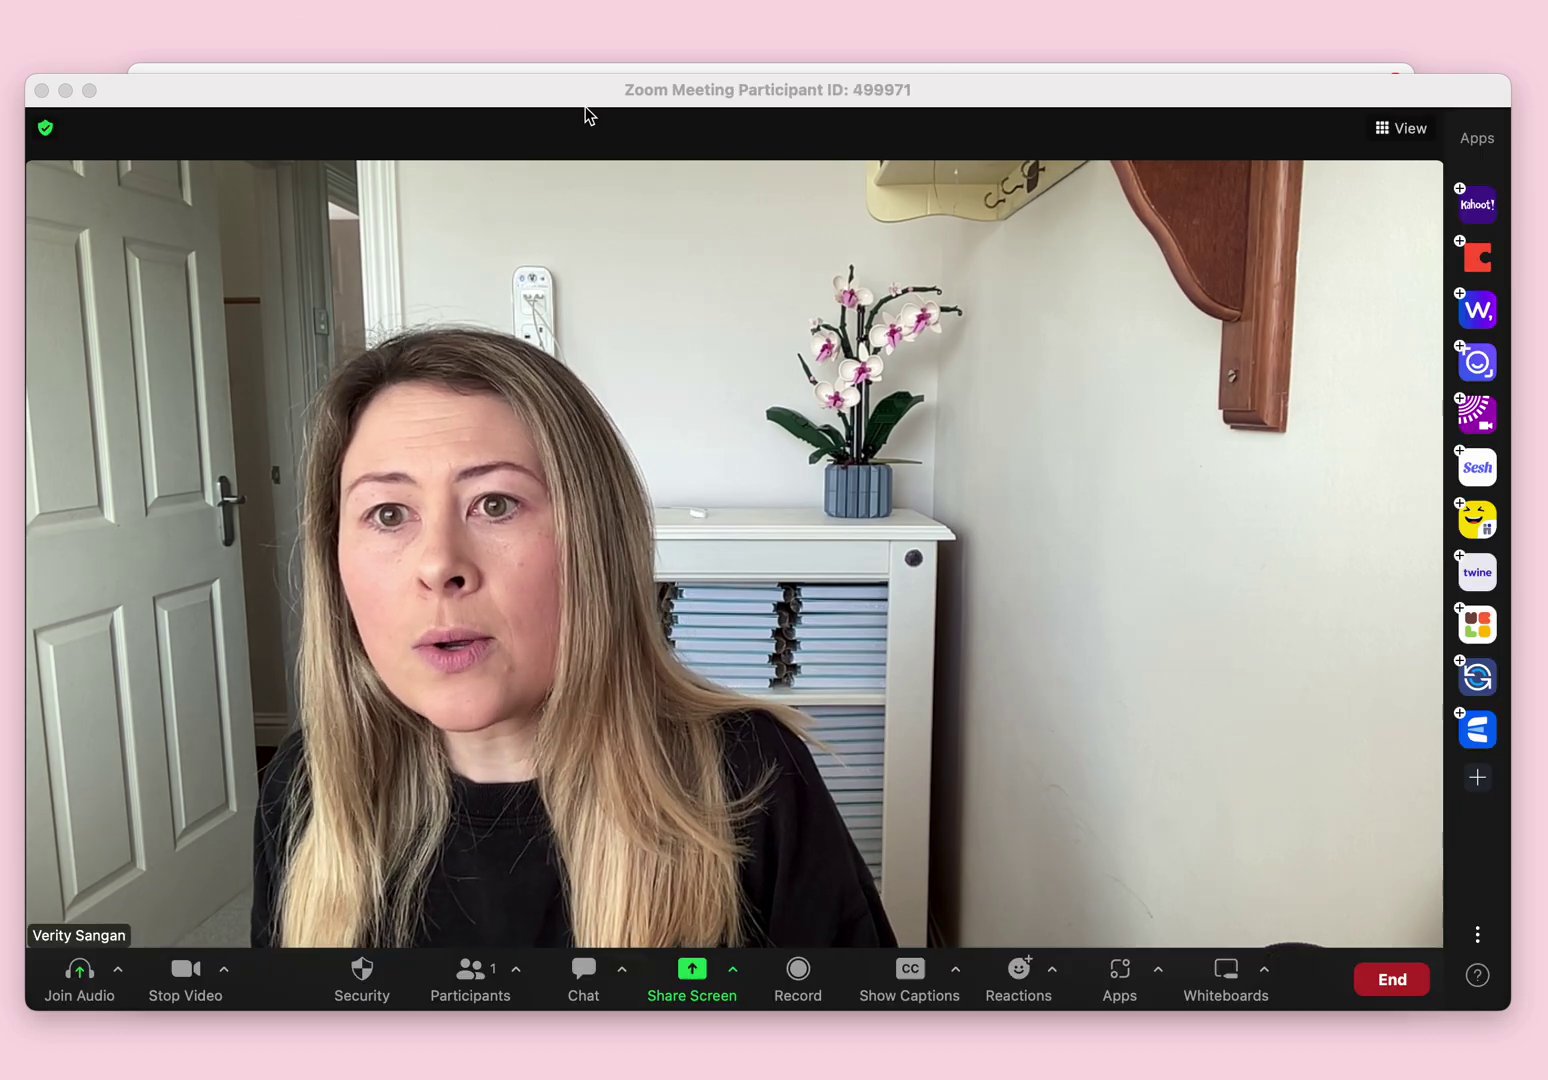
left_click(560, 87)
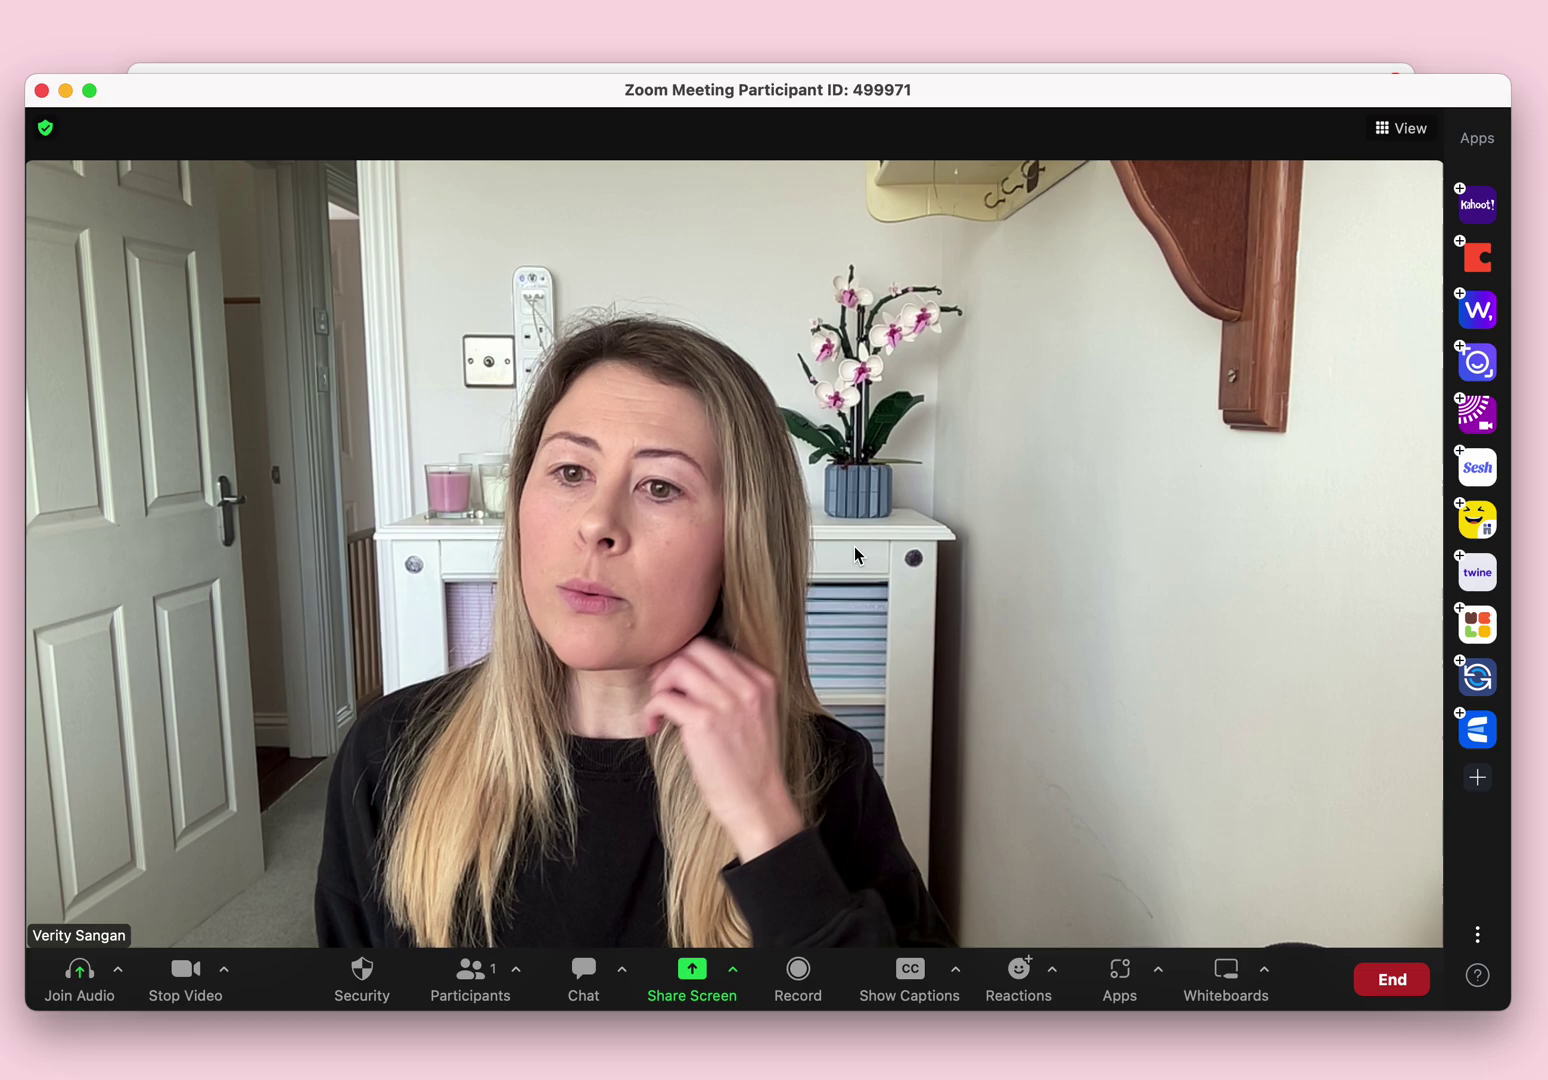
Choose Record on this Computer from the meeting's Record options
left_click(798, 980)
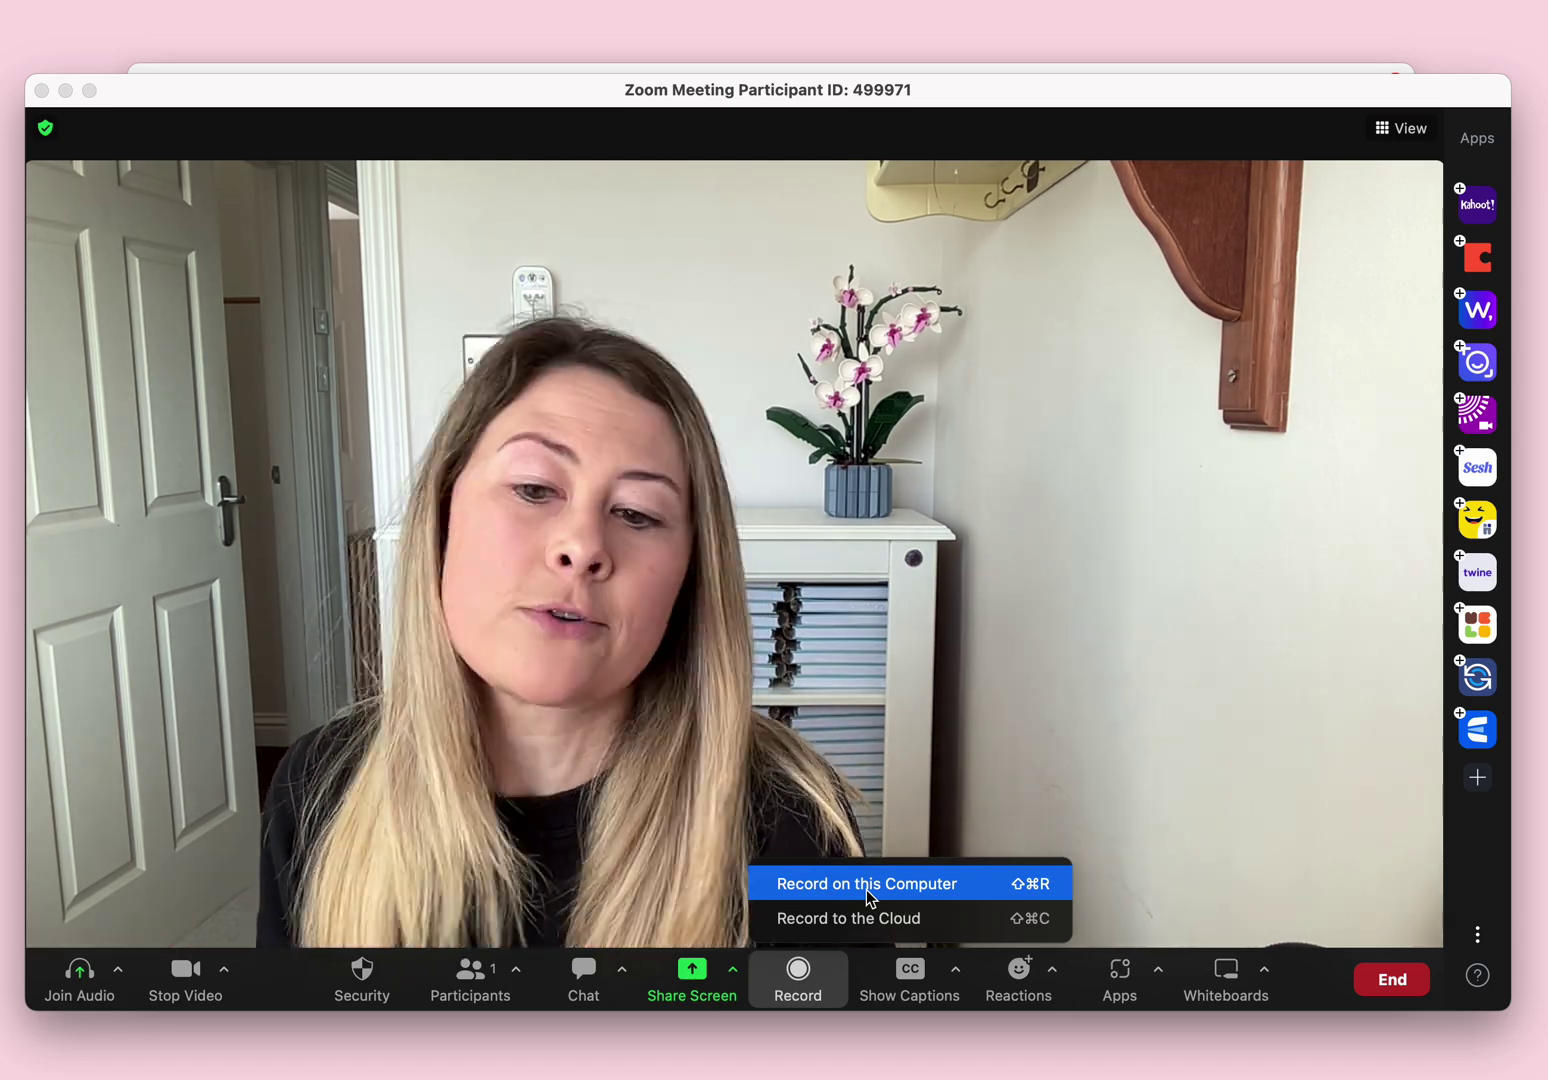
left_click(866, 887)
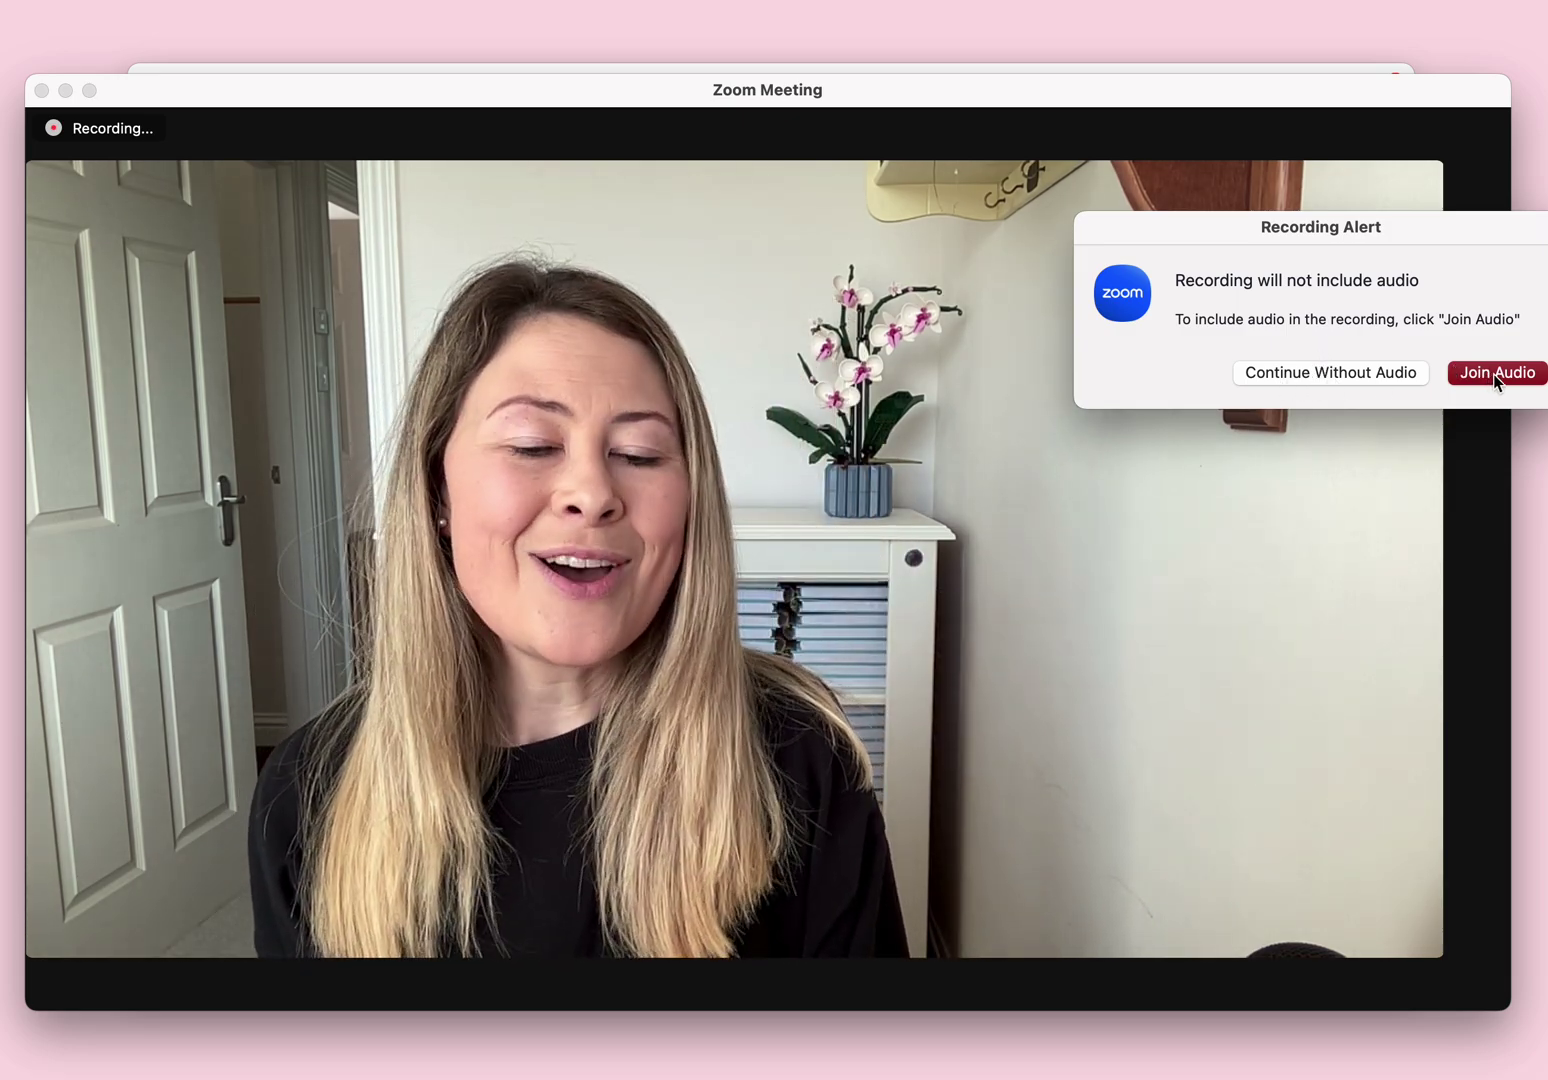
Join with computer audio from the Recording Alert's Join Audio option
left_click(1489, 374)
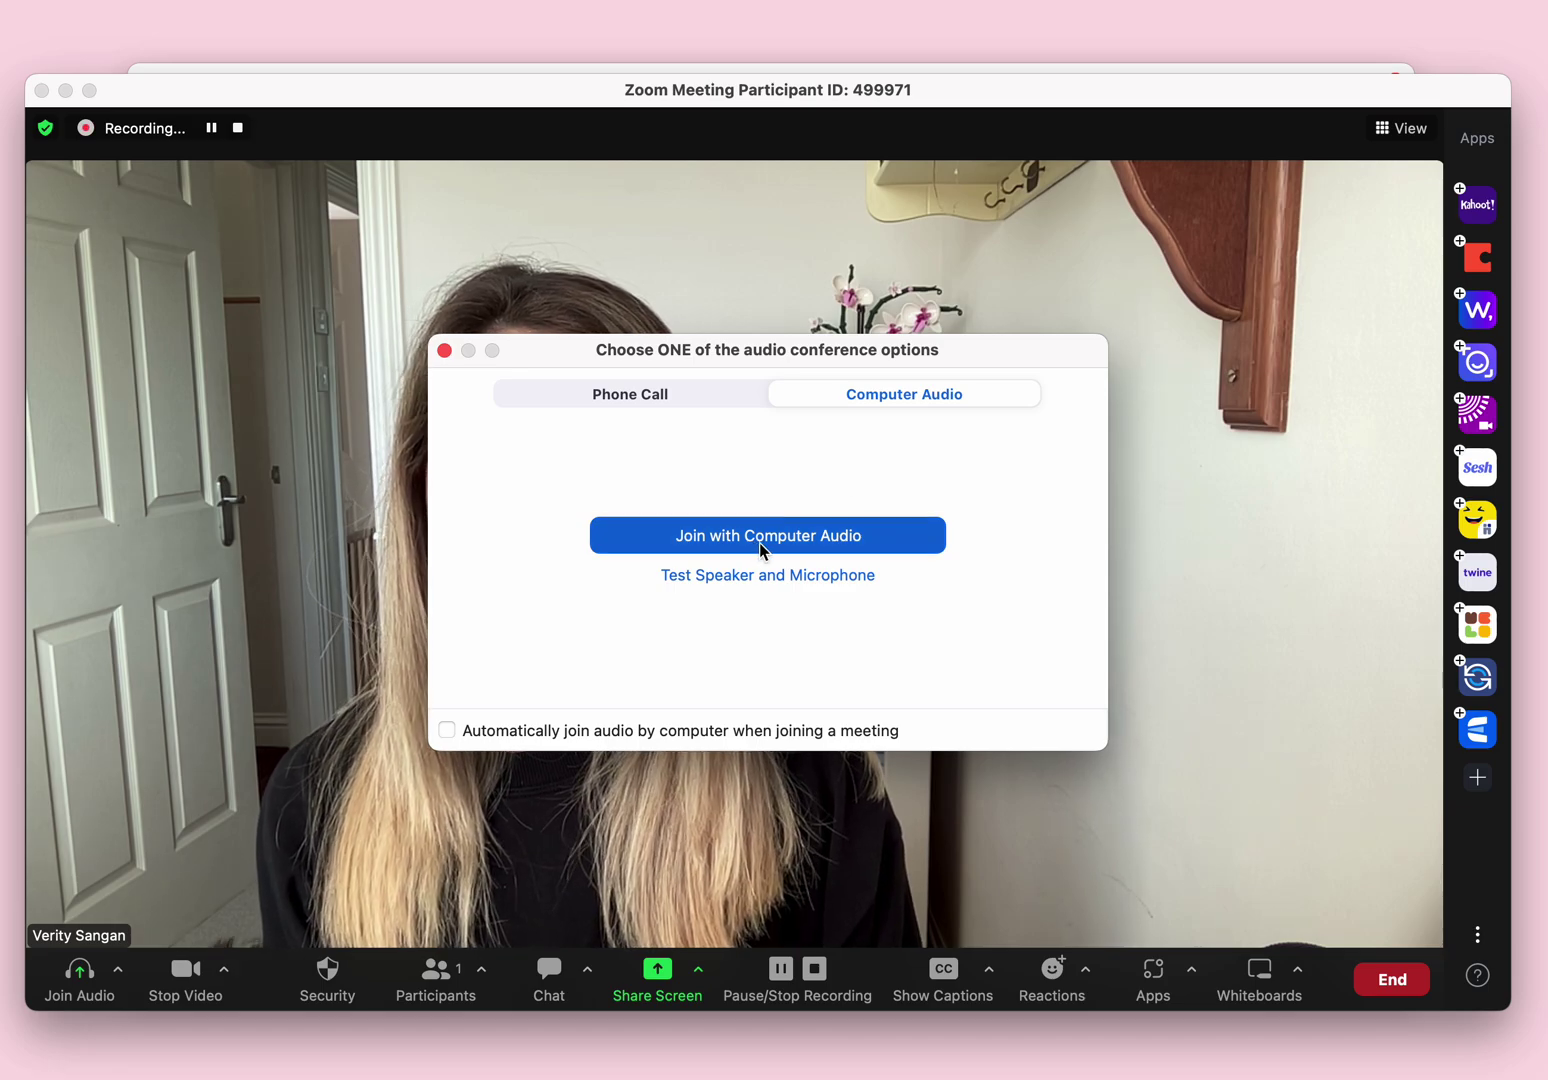
left_click(761, 541)
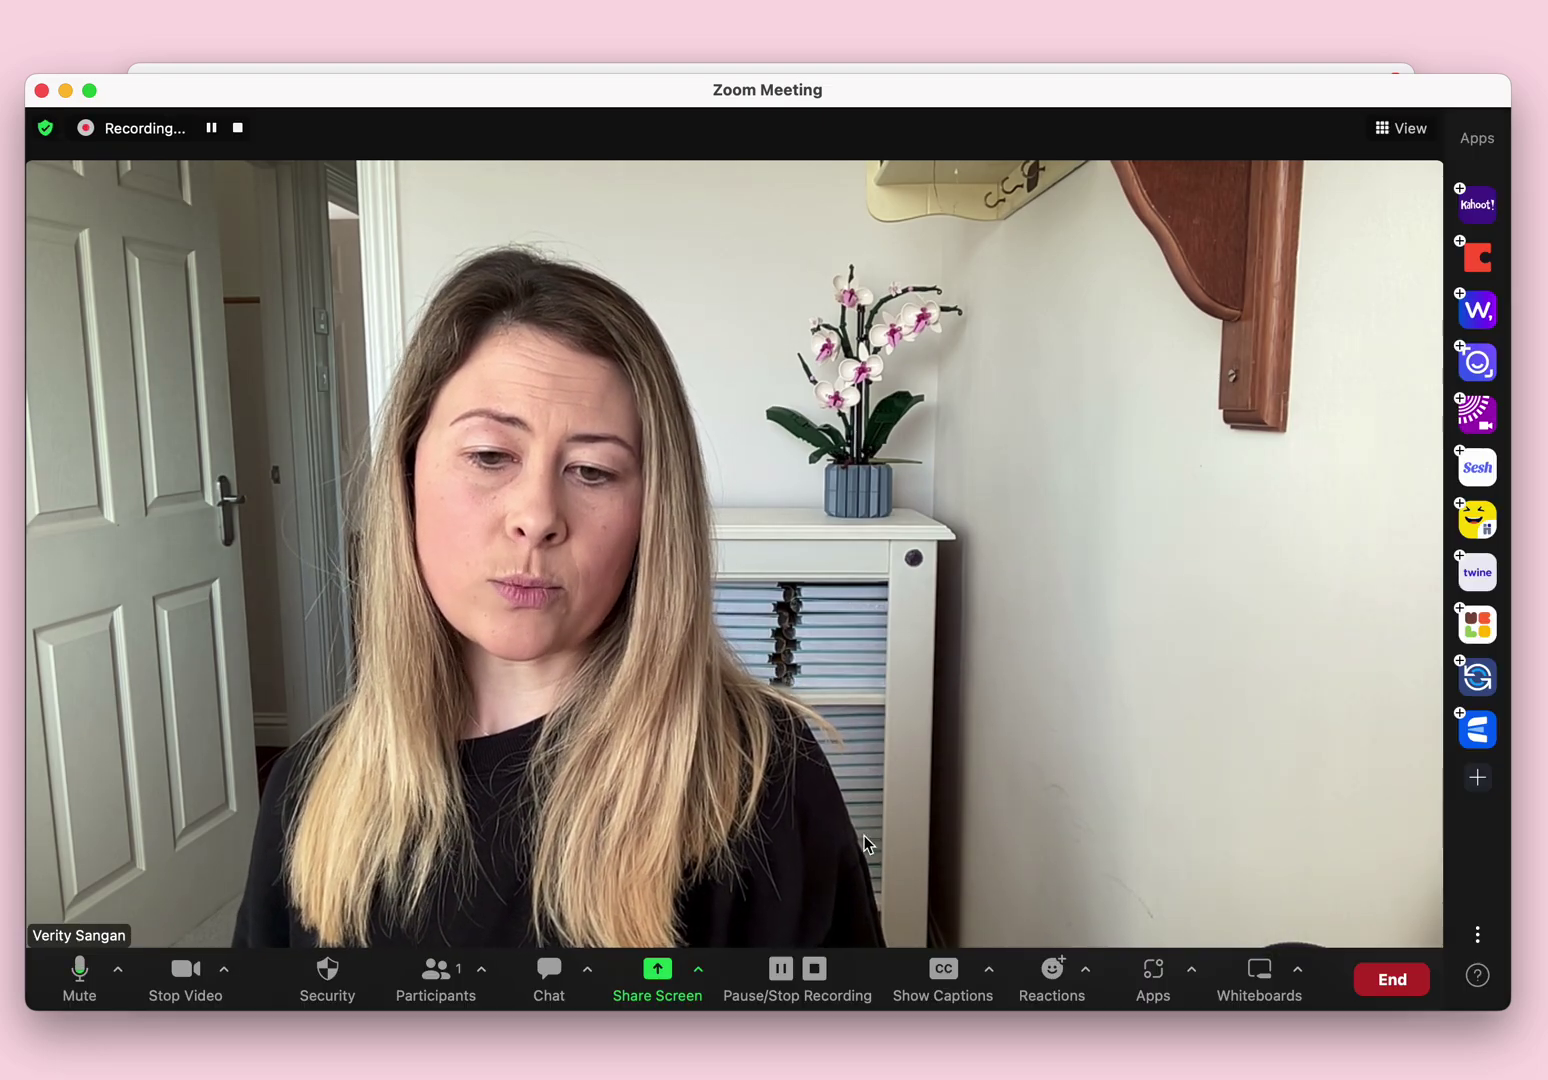
Pause the local recording, resume it, and then stop it
left_click(781, 971)
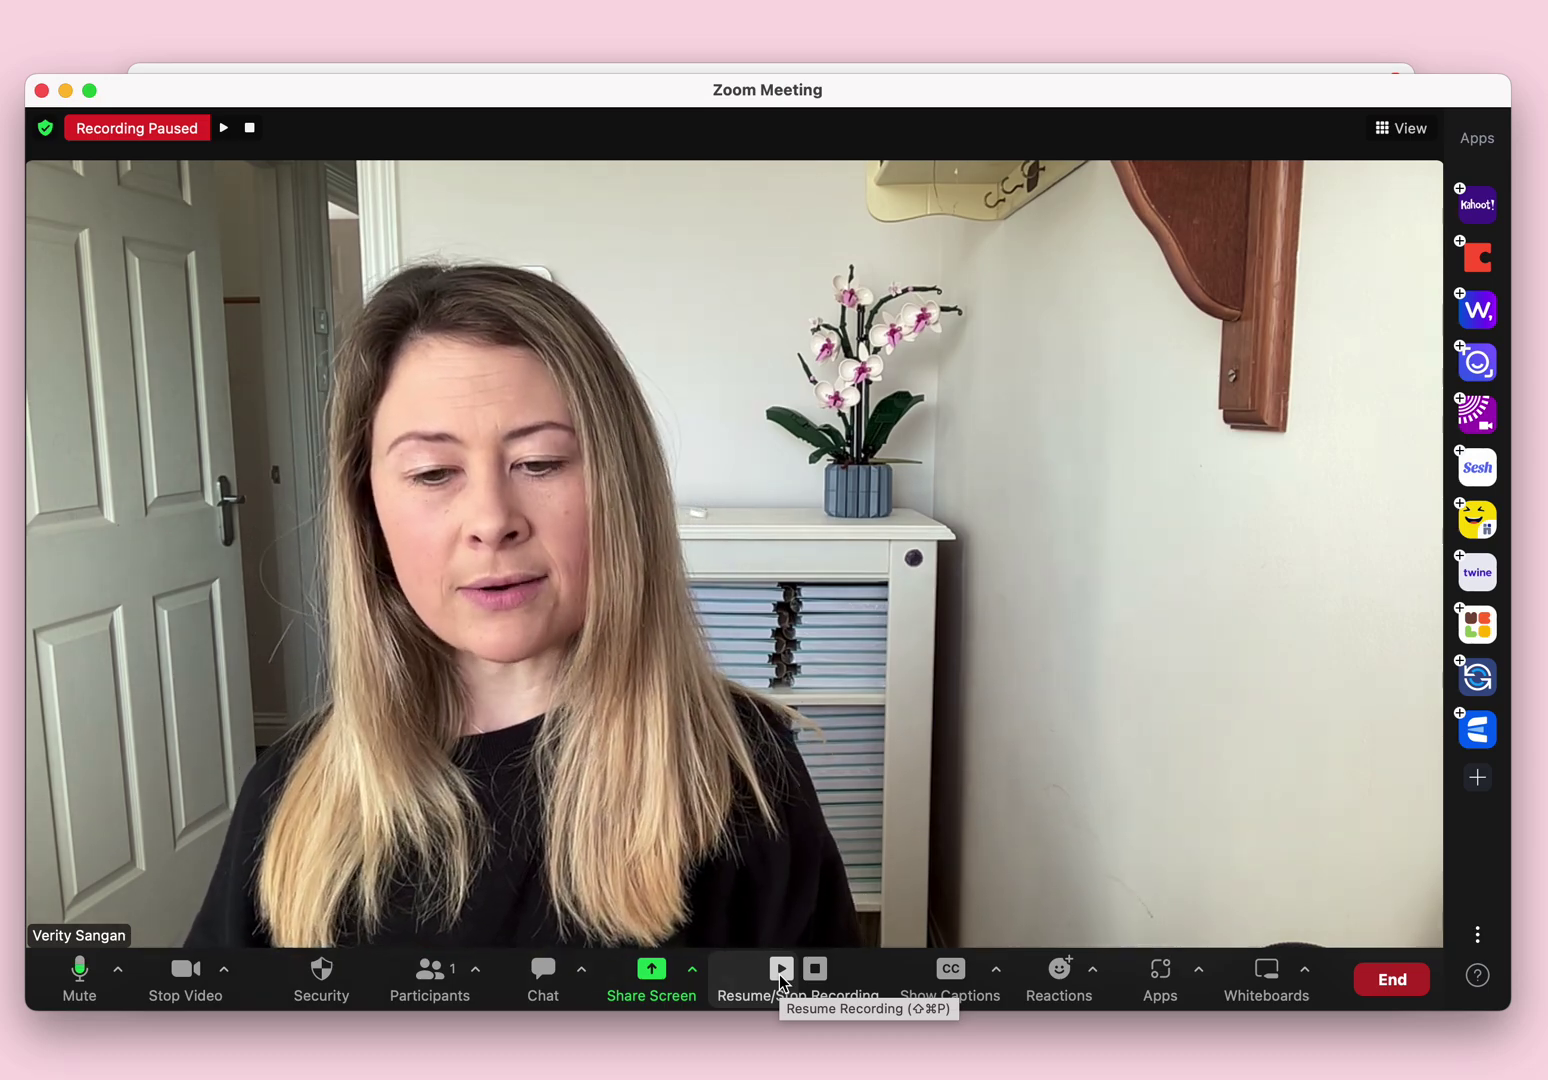
left_click(781, 967)
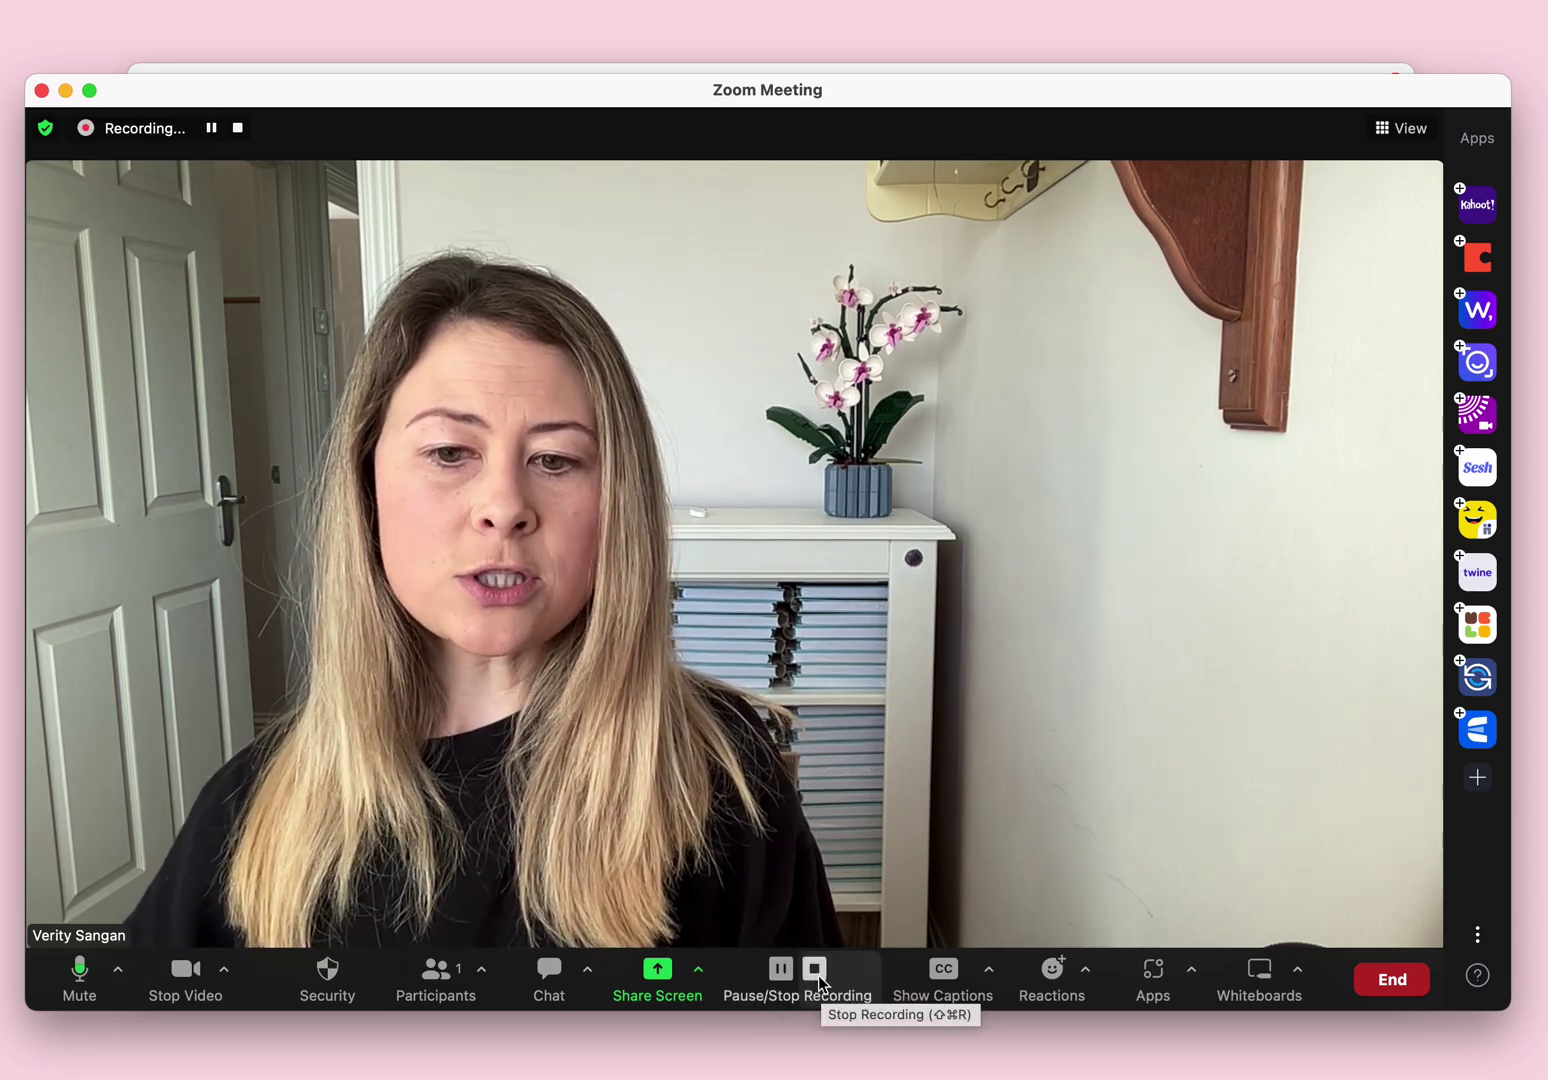
left_click(814, 970)
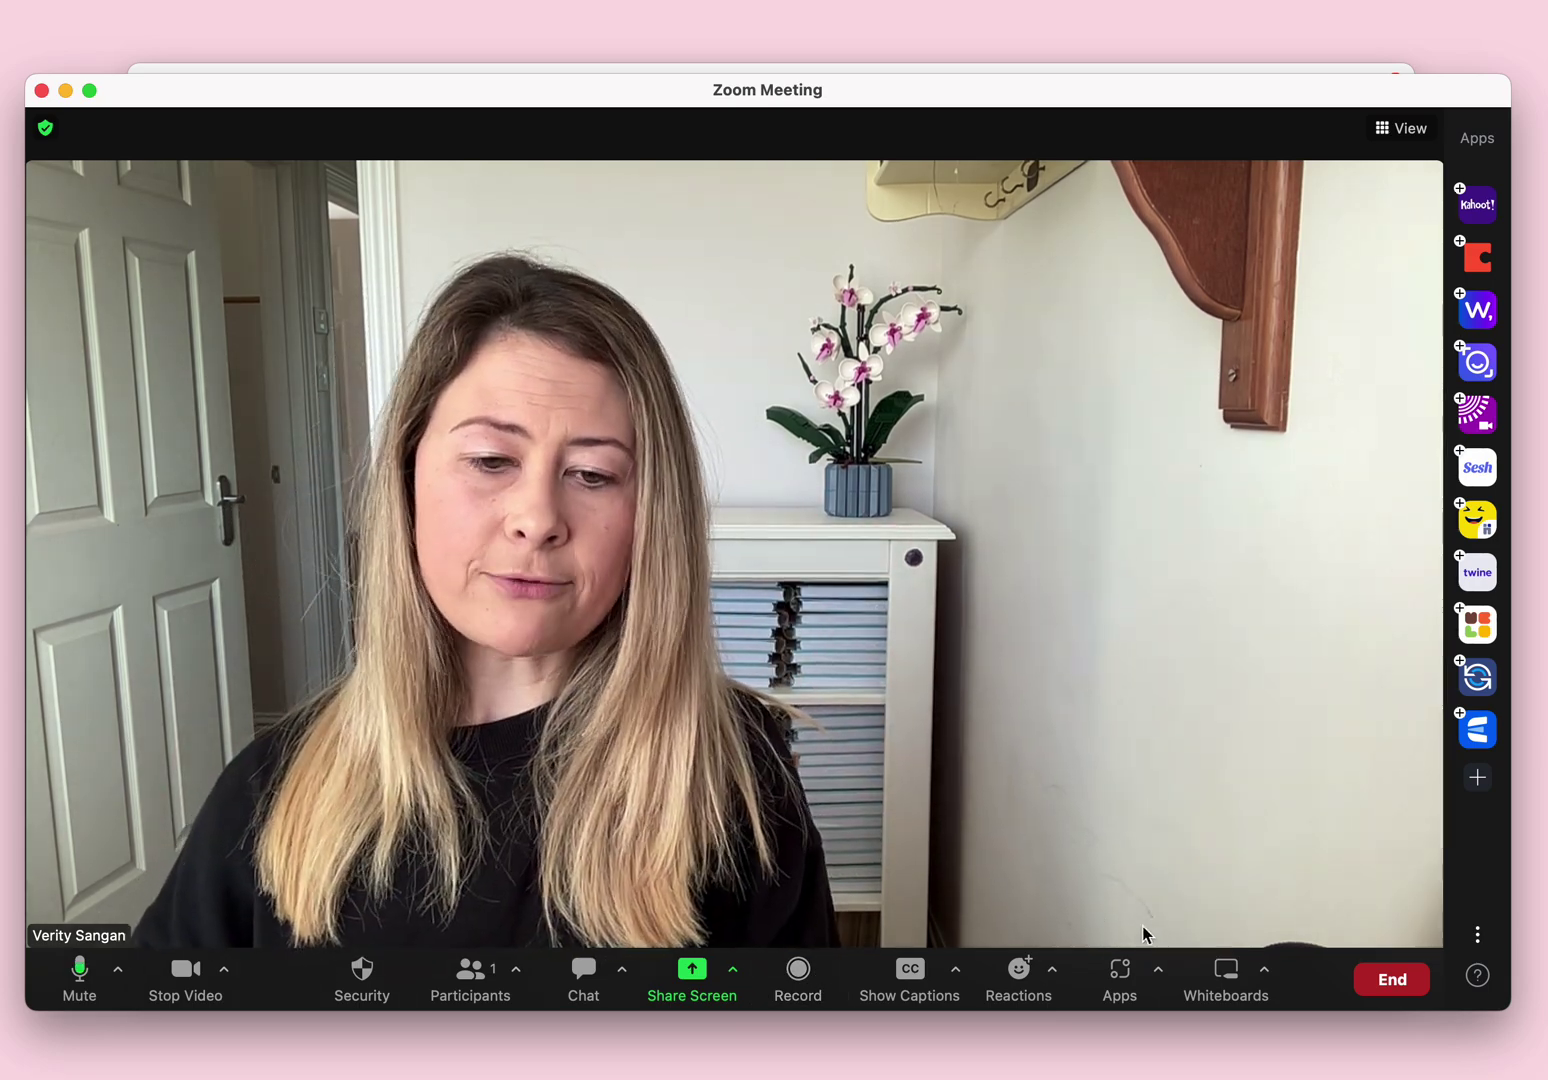
End the meeting for all participants
left_click(1403, 993)
left_click(1295, 863)
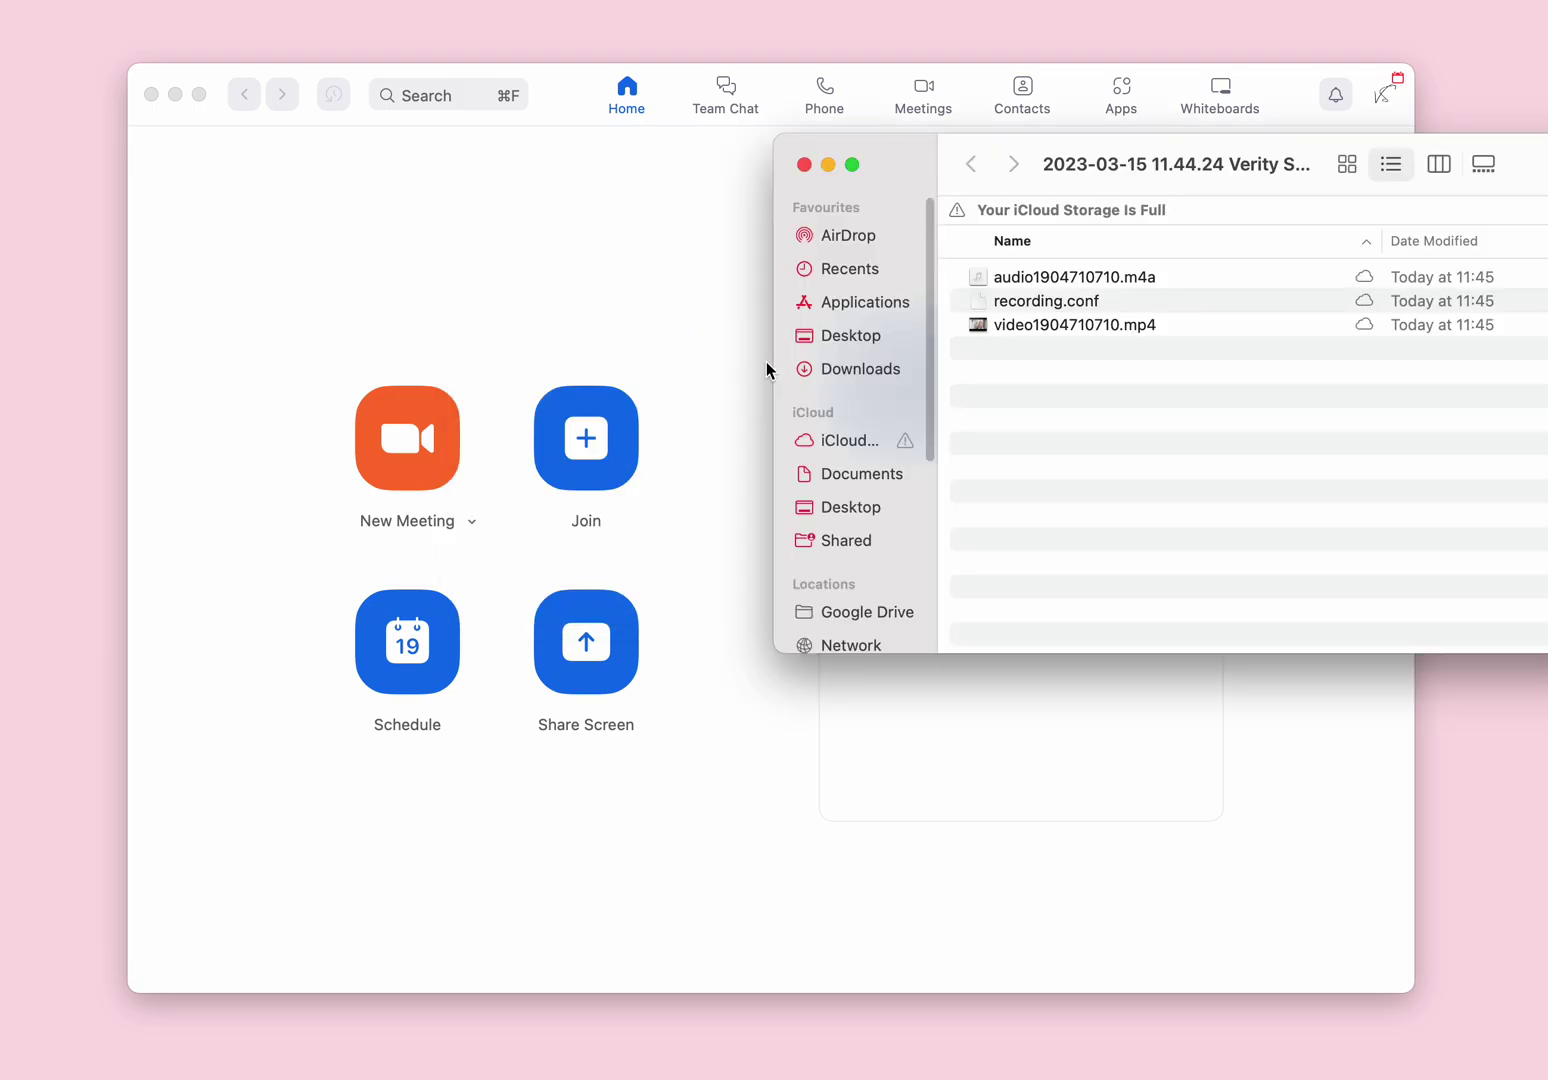
Centre the Finder window listing the meeting's m4a audio, mp4 video and recording.conf files
mouse_move(1319, 150)
left_mouse_down()
mouse_move(767, 234)
mouse_move(810, 251)
left_mouse_up()
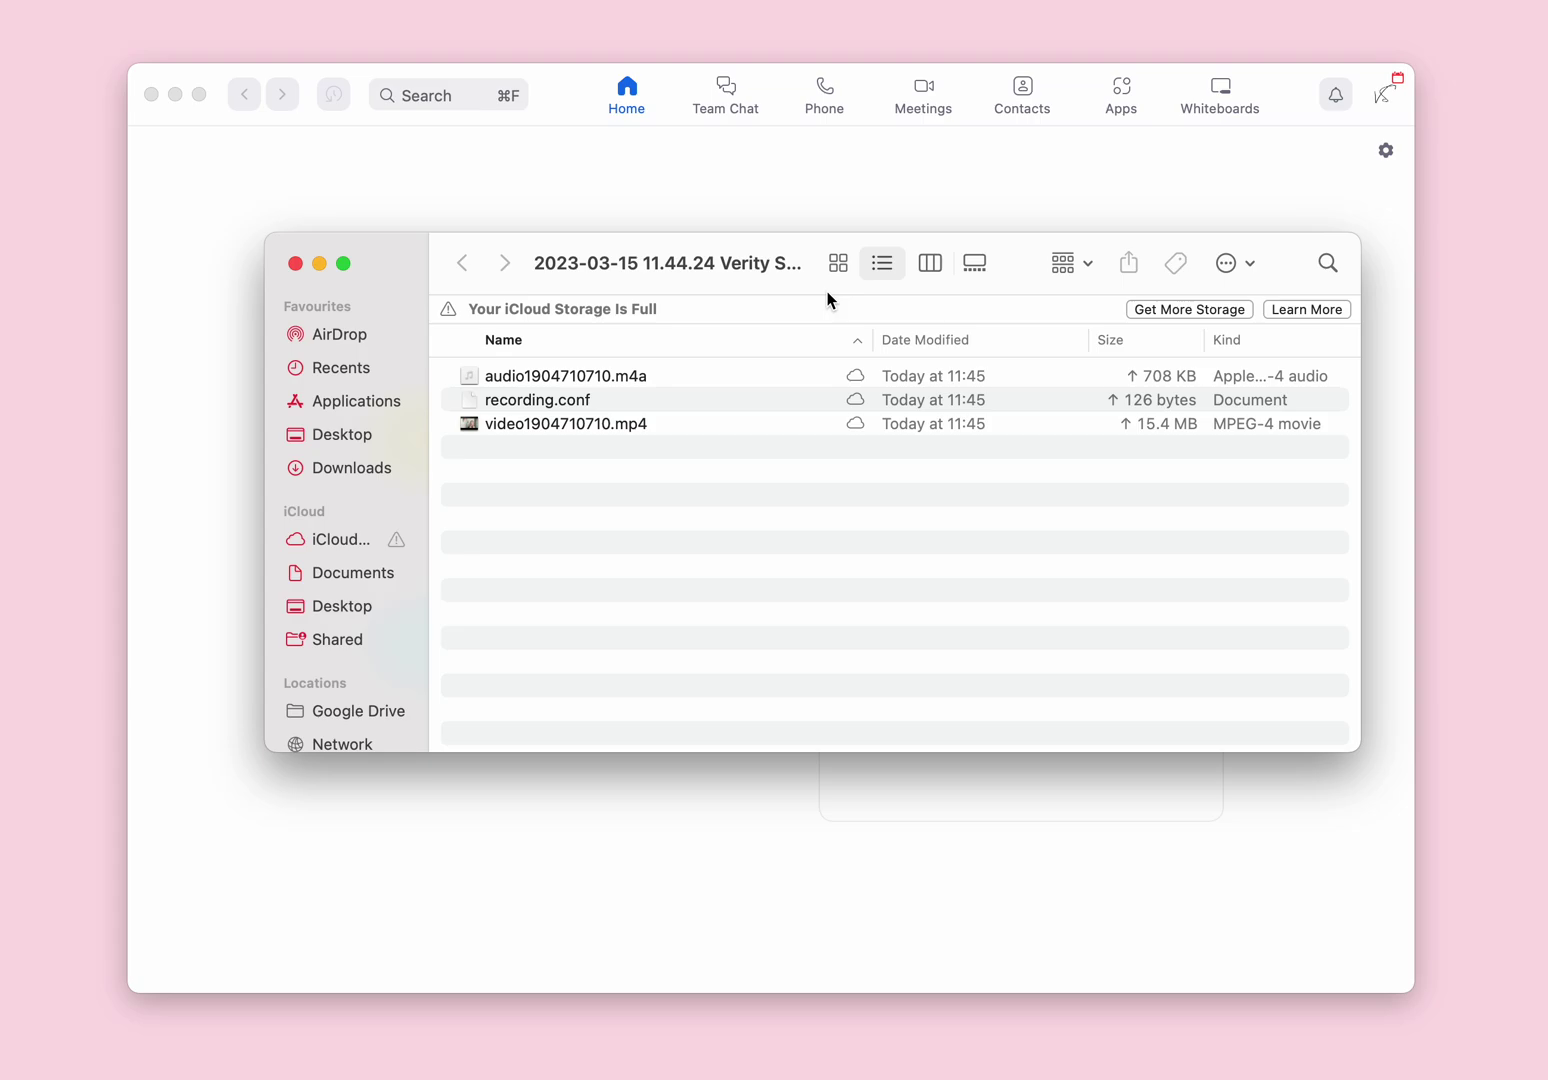